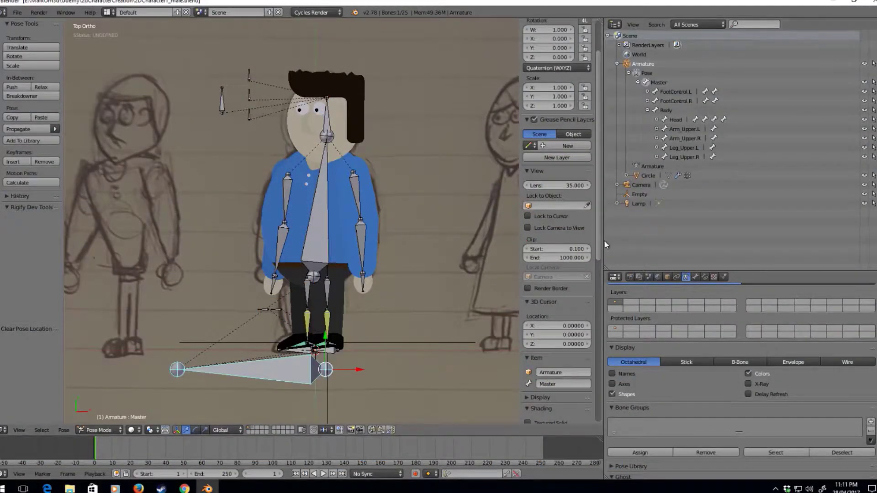
Widen the 3D view and mirror the character by scaling the Master bone by -1 along X
{"action": "left_click_drag", "start_coordinate": [603, 240], "coordinate": [784, 242]}
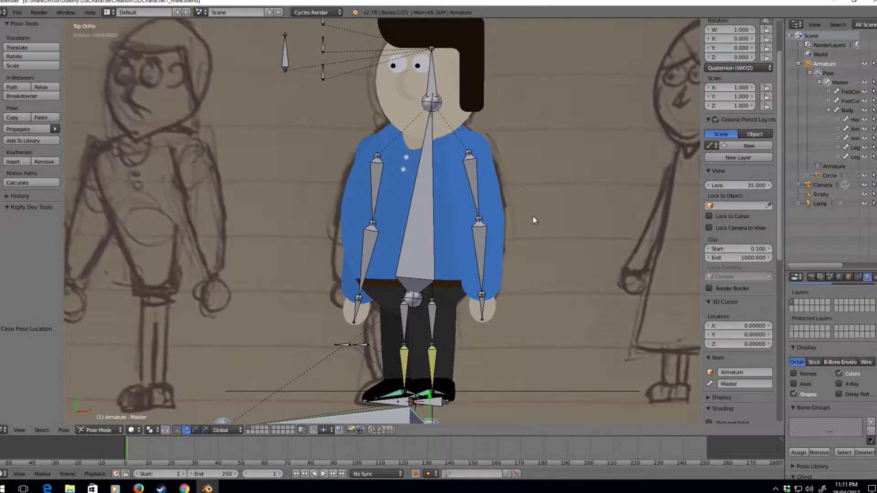
{"action": "scroll", "coordinate": [502, 219], "scroll_direction": "down", "scroll_amount": 2}
{"action": "middle_click_drag", "start_coordinate": [469, 223], "coordinate": [488, 147], "text": "shift"}
{"action": "scroll", "coordinate": [471, 219], "scroll_direction": "up", "scroll_amount": 2}
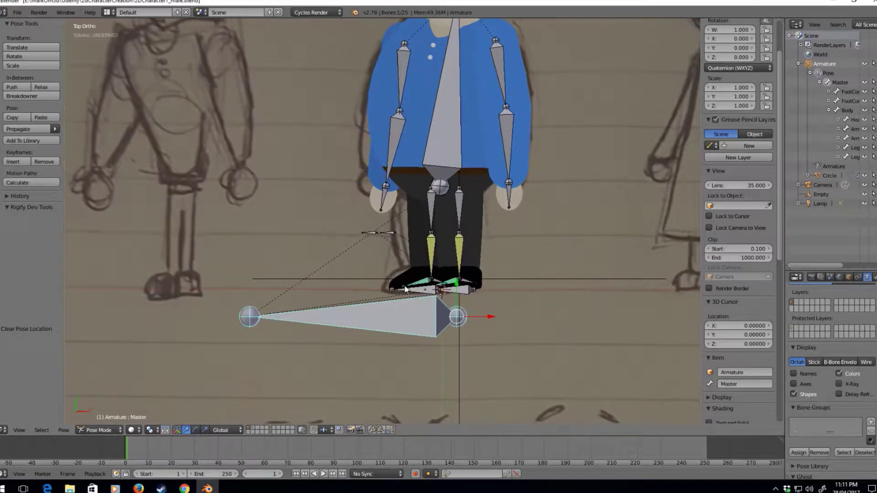
{"action": "scroll", "coordinate": [479, 319], "scroll_direction": "down", "scroll_amount": 2, "text": "shift"}
{"action": "scroll", "coordinate": [494, 302], "scroll_direction": "down", "scroll_amount": 3}
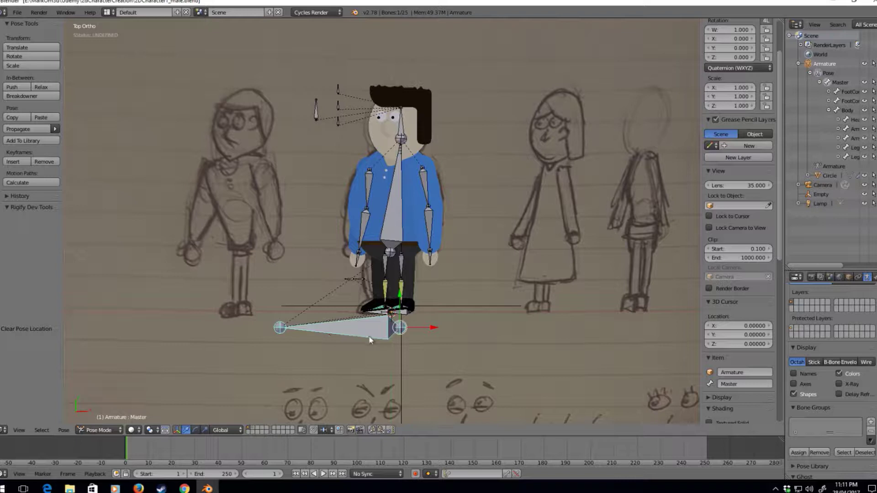
{"action": "key", "text": "s"}
{"action": "type", "text": "x"}
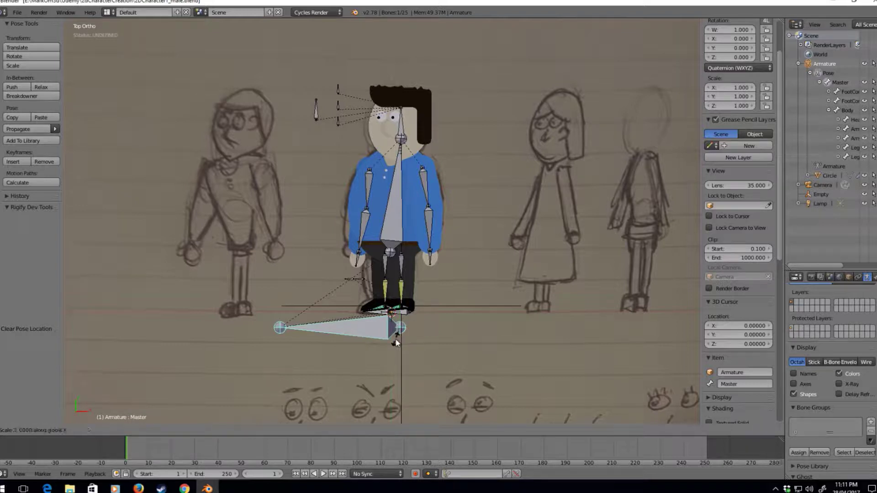
{"action": "type", "text": "-1"}
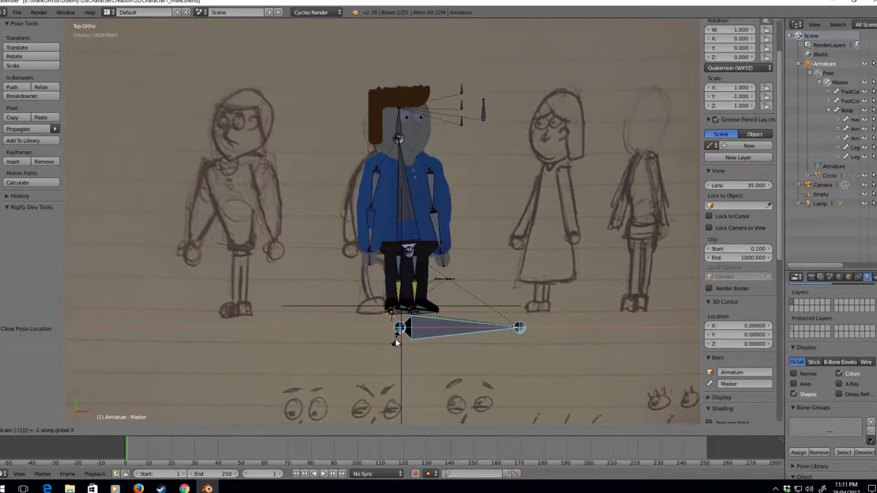
{"action": "key", "text": "Return"}
Return to the top view and set the viewport shading to Material
{"action": "middle_click_drag", "start_coordinate": [378, 343], "coordinate": [385, 325]}
{"action": "key", "text": "KP_7"}
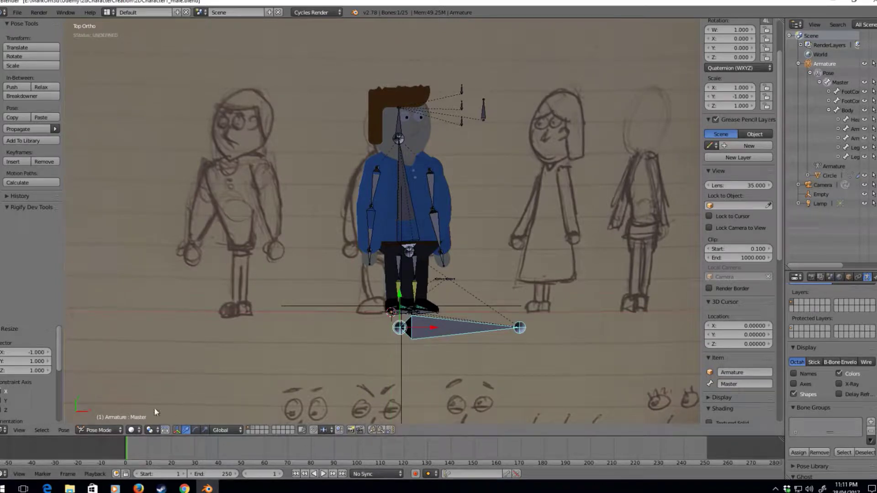
{"action": "left_click", "coordinate": [132, 431]}
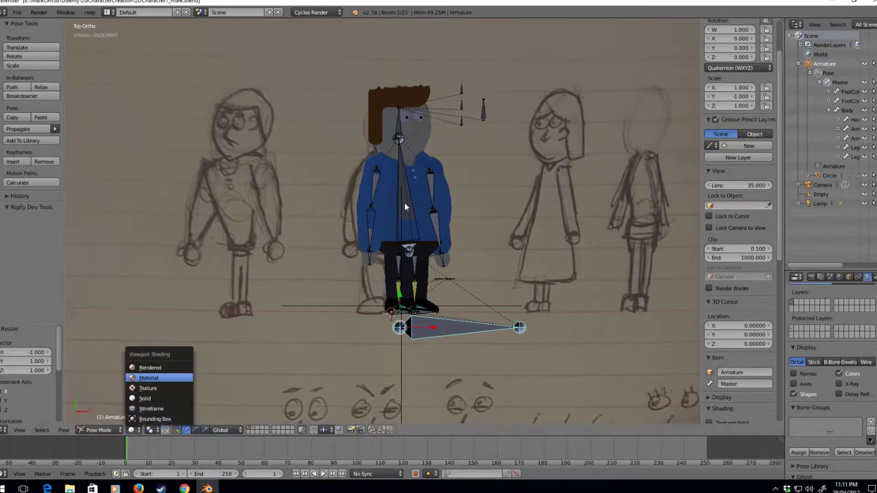
{"action": "key", "text": "Return"}
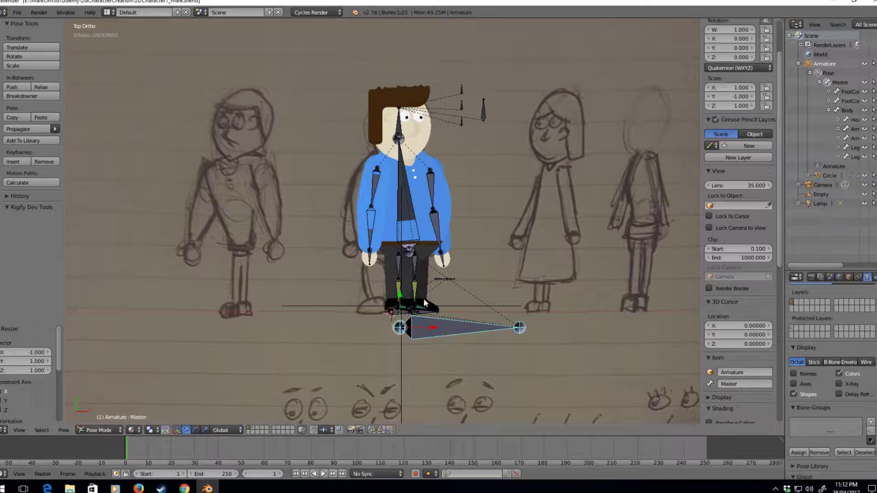
Flip the character back and forth by repeatedly scaling the Master bone by -1 along X
{"action": "type", "text": "sx-1"}
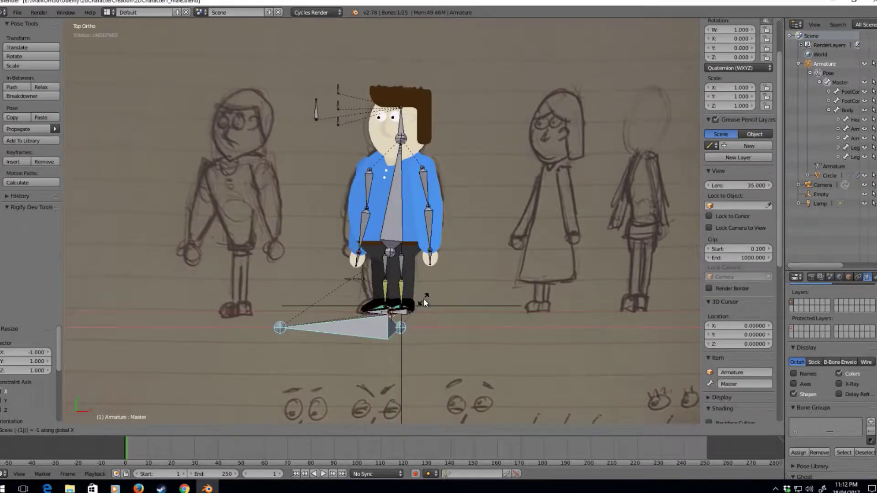
{"action": "key", "text": "Return"}
{"action": "type", "text": "sx"}
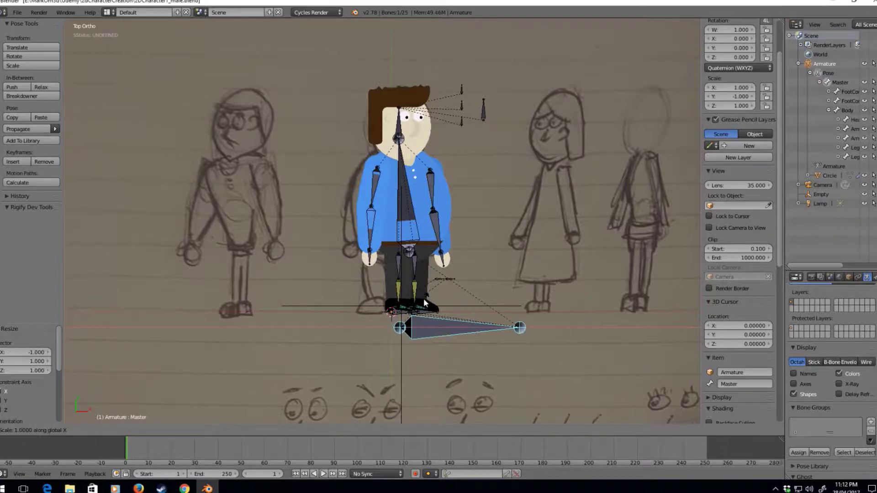
{"action": "type", "text": "-1"}
{"action": "key", "text": "Return"}
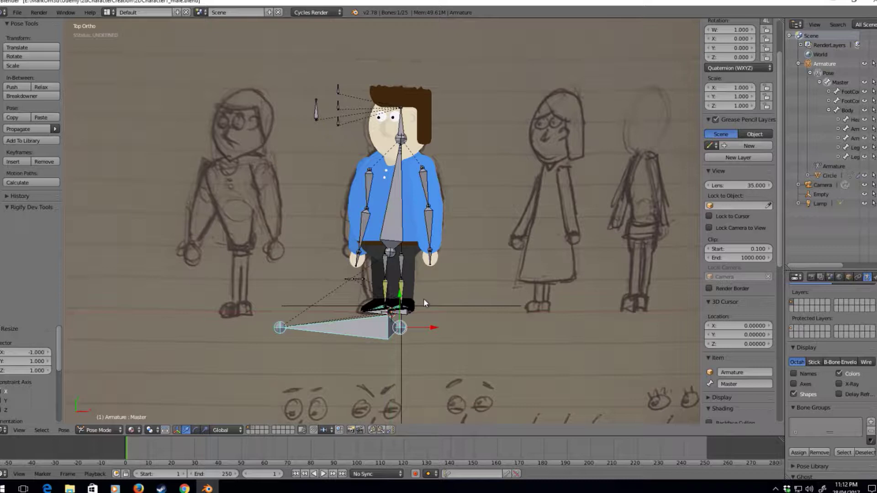
Try scaling the Master bone by -1 along Z to show the character's reverse side, and undo it
{"action": "key", "text": "s"}
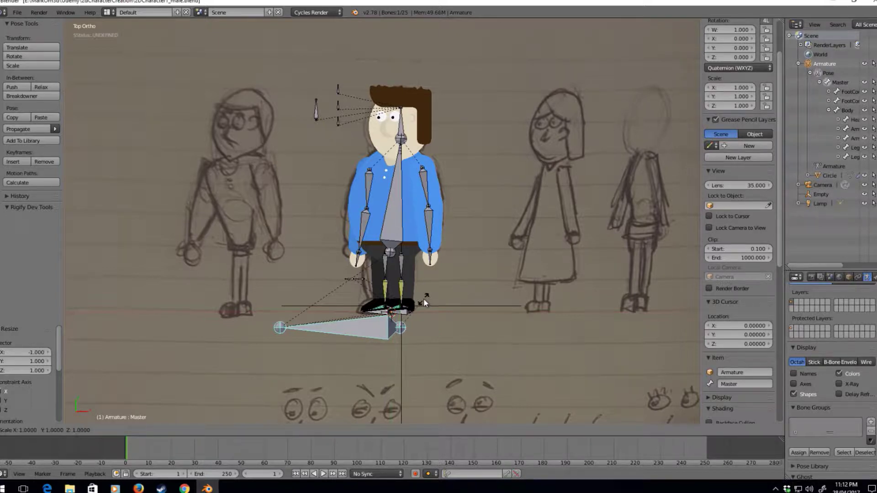
{"action": "key", "text": "z"}
{"action": "type", "text": "-1"}
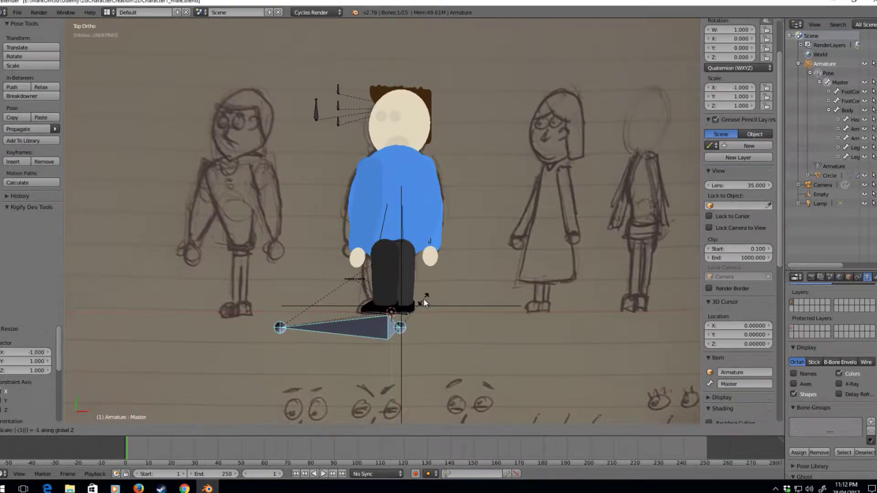
{"action": "key", "text": "Return"}
{"action": "key", "text": "ctrl+z"}
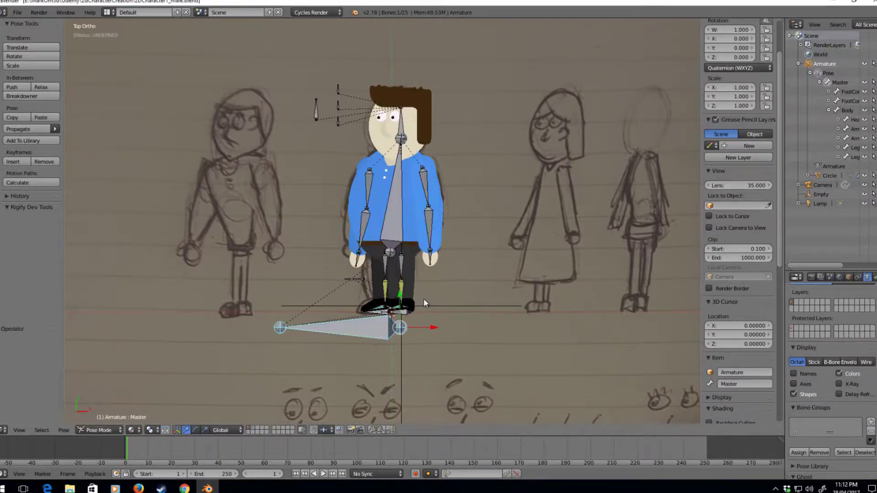
Open the character mesh named Circle in Edit Mode and view its layered shapes from an angle
{"action": "scroll", "coordinate": [398, 172], "scroll_direction": "up", "scroll_amount": 3}
{"action": "right_click", "coordinate": [380, 190]}
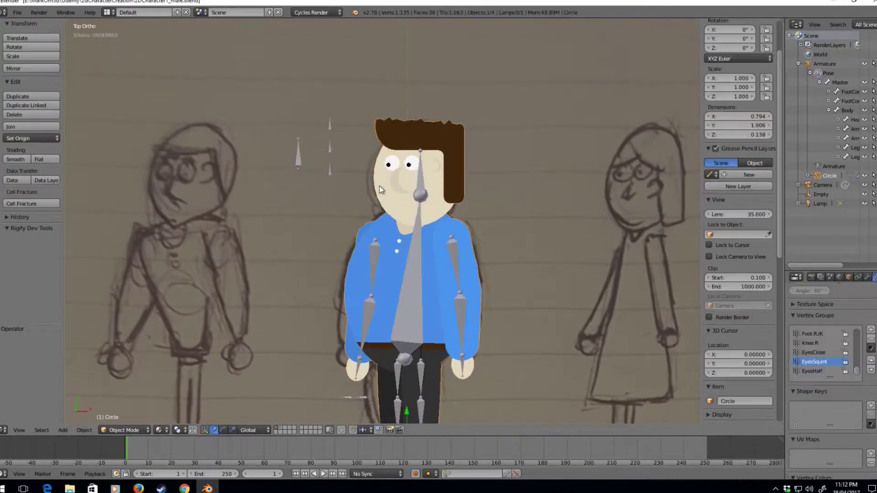
{"action": "key", "text": "Tab"}
{"action": "middle_click_drag", "start_coordinate": [374, 197], "coordinate": [393, 242]}
{"action": "scroll", "coordinate": [392, 144], "scroll_direction": "up", "scroll_amount": 4}
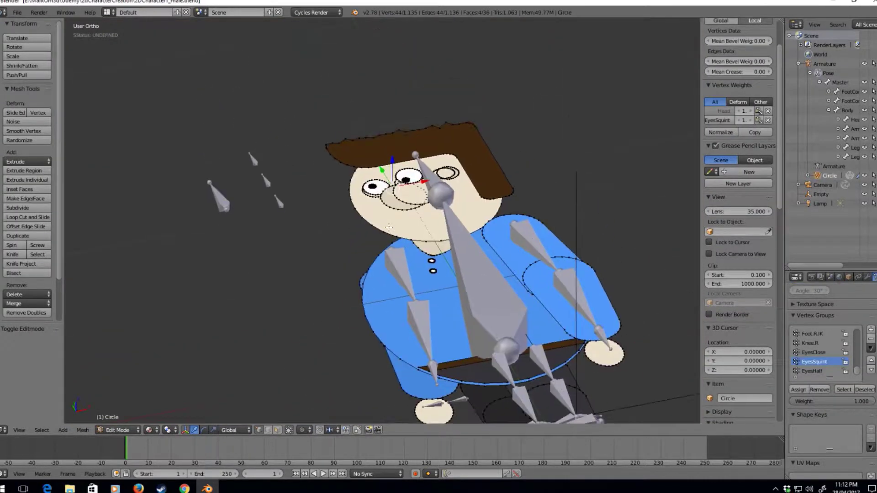
{"action": "scroll", "coordinate": [384, 239], "scroll_direction": "up", "scroll_amount": 2}
Duplicate the entire linked head shape and move the copy -0.036 along Z, behind the original
{"action": "right_click", "coordinate": [385, 238]}
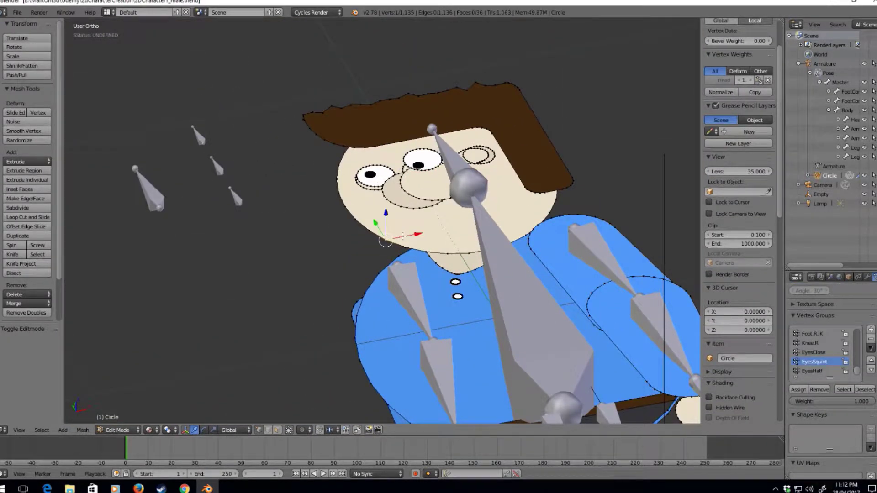
{"action": "key", "text": "ctrl+l"}
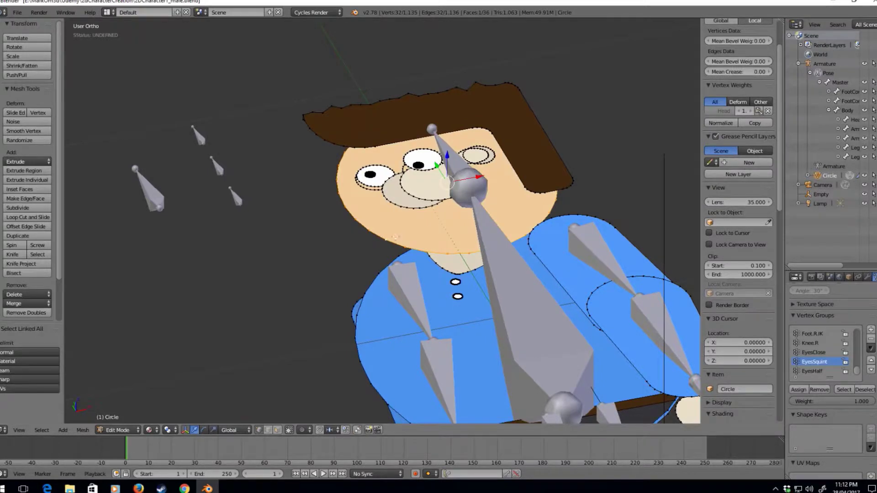
{"action": "middle_click_drag", "start_coordinate": [439, 237], "coordinate": [440, 196]}
{"action": "key", "text": "e"}
{"action": "key", "text": "z"}
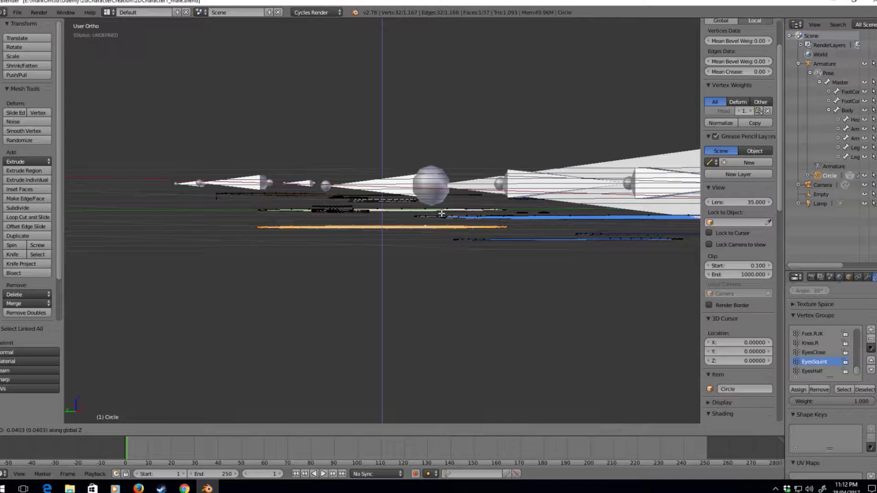
{"action": "left_click", "coordinate": [402, 231]}
{"action": "middle_click_drag", "start_coordinate": [402, 230], "coordinate": [576, 200]}
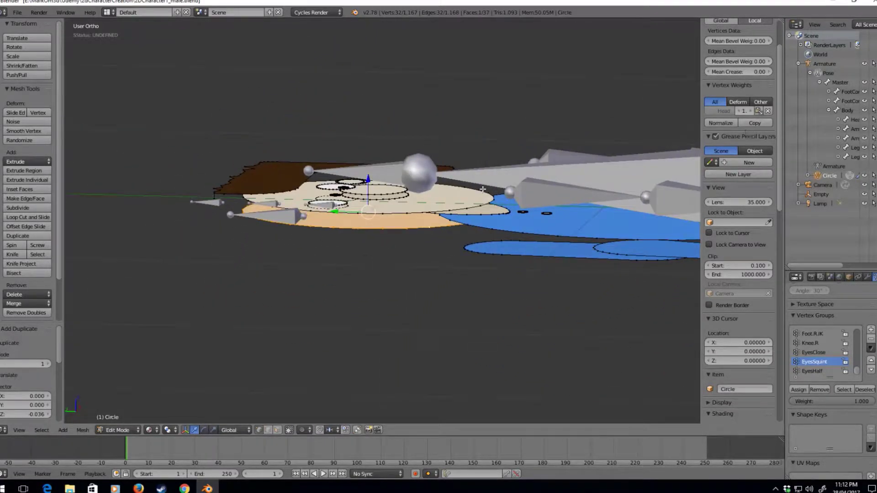
Assign the Hair material to the duplicated head shape
{"action": "left_click", "coordinate": [869, 277]}
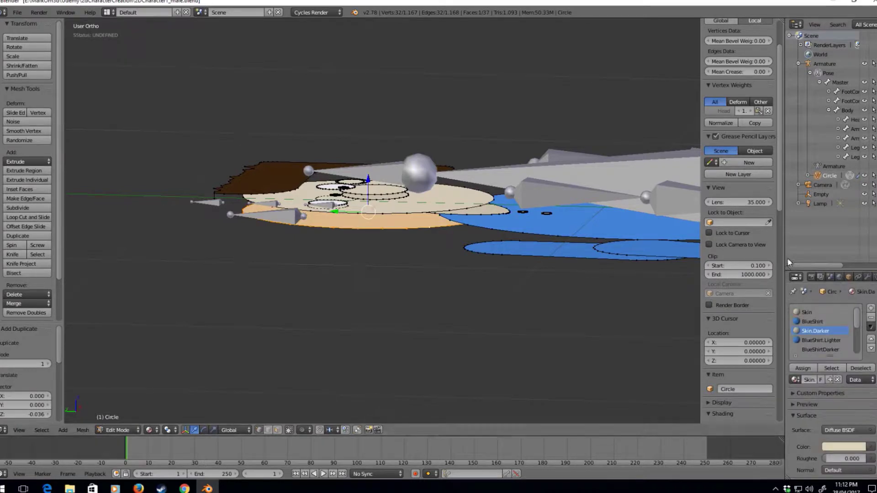
{"action": "left_click_drag", "start_coordinate": [785, 263], "coordinate": [668, 263]}
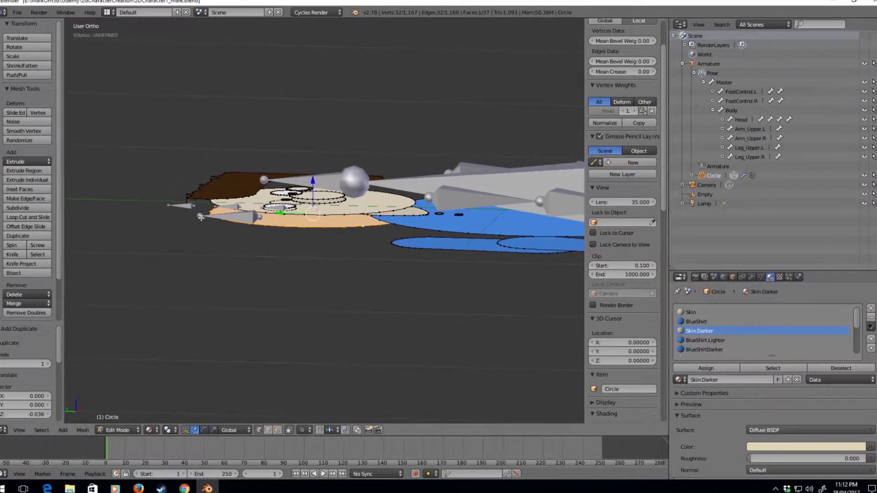
{"action": "scroll", "coordinate": [703, 327], "scroll_direction": "down", "scroll_amount": 5}
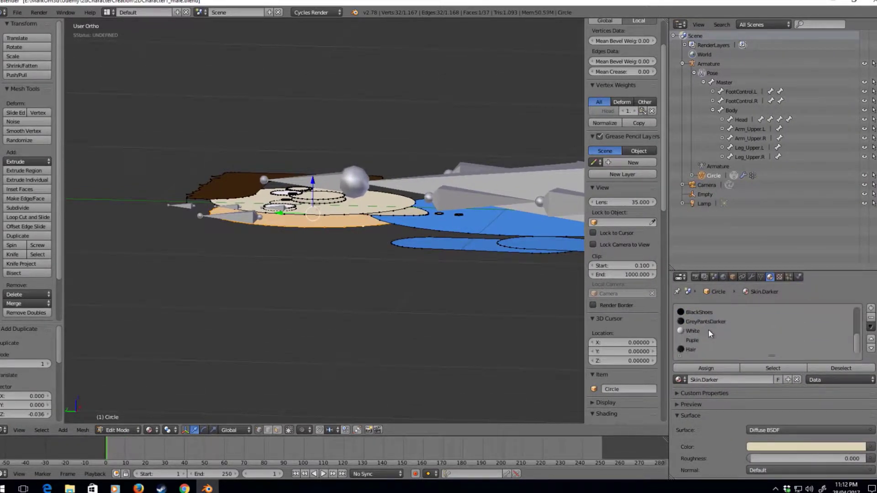
{"action": "left_click", "coordinate": [693, 348]}
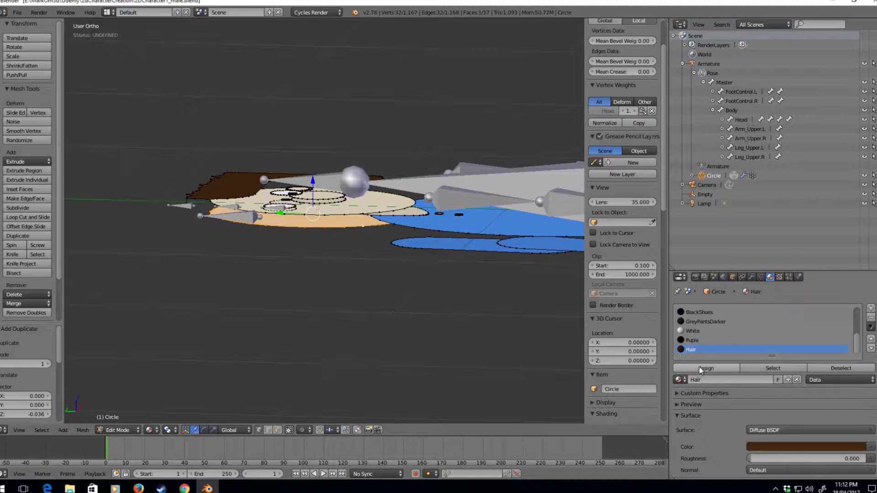
{"action": "left_click", "coordinate": [706, 368]}
Duplicate the linked belt and hip piece, move the copy down along Z, and nudge it by -0.003
{"action": "mouse_move", "coordinate": [399, 302]}
{"action": "middle_mouse_down"}
{"action": "mouse_move", "coordinate": [411, 269]}
{"action": "mouse_move", "coordinate": [394, 324]}
{"action": "mouse_move", "coordinate": [427, 290]}
{"action": "mouse_move", "coordinate": [471, 309]}
{"action": "mouse_move", "coordinate": [402, 315]}
{"action": "middle_mouse_up"}
{"action": "scroll", "coordinate": [398, 314], "scroll_direction": "up", "scroll_amount": 5}
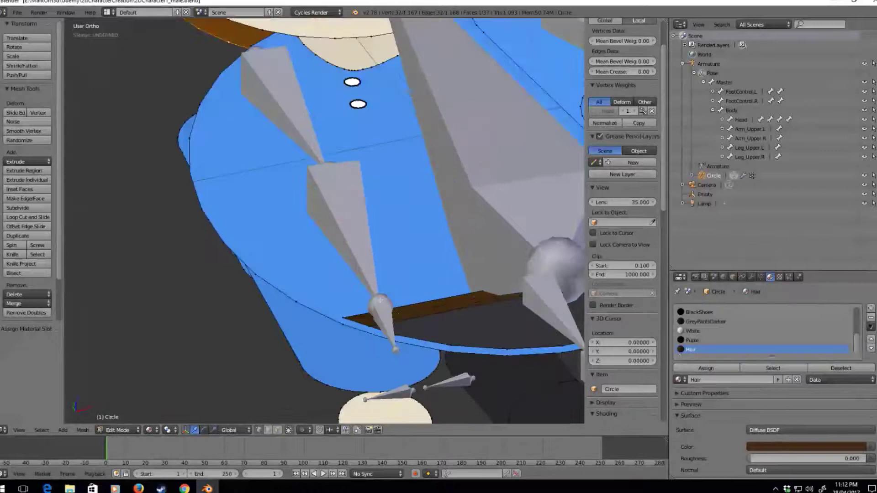
{"action": "right_click", "coordinate": [350, 314]}
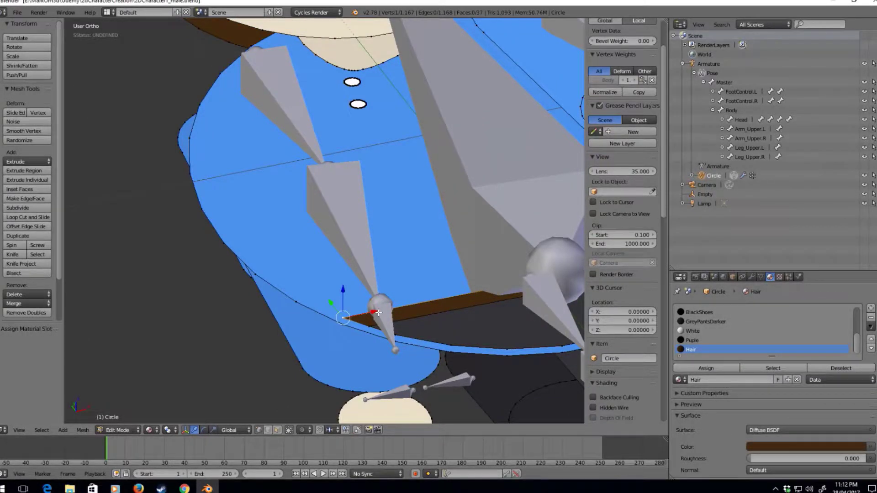
{"action": "key", "text": "ctrl+l"}
{"action": "middle_click_drag", "start_coordinate": [428, 351], "coordinate": [393, 305]}
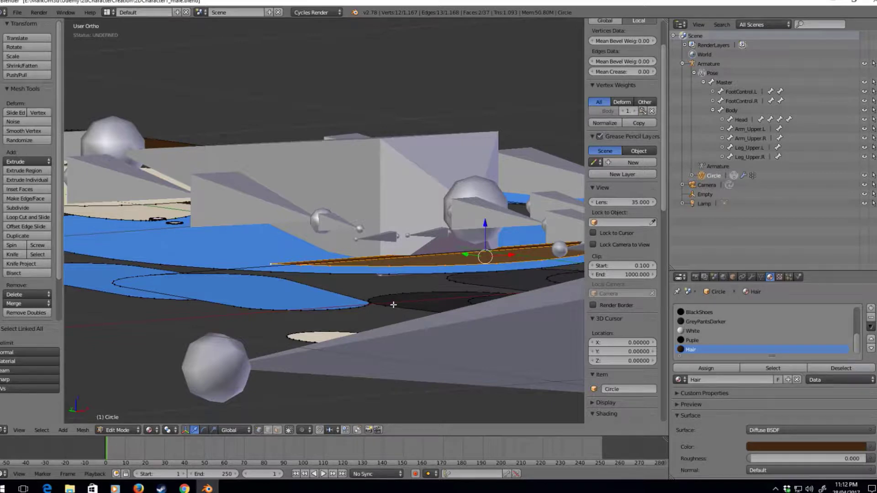
{"action": "key", "text": "shift+d"}
{"action": "key", "text": "z"}
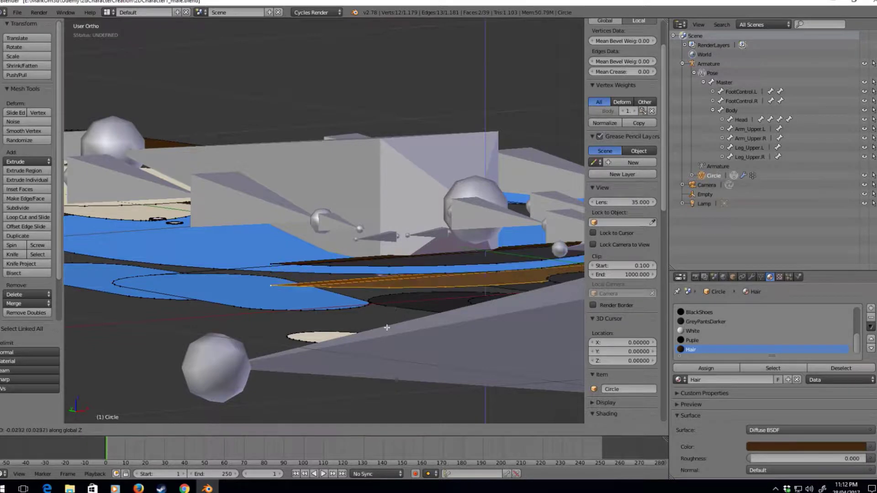
{"action": "left_click", "coordinate": [388, 334]}
{"action": "middle_click_drag", "start_coordinate": [388, 334], "coordinate": [425, 289]}
{"action": "left_click_drag", "start_coordinate": [484, 238], "coordinate": [484, 239]}
{"action": "middle_click_drag", "start_coordinate": [484, 240], "coordinate": [325, 287]}
Select the linked upper leg, lower leg and foot shapes of the lower-layered leg and scale them to 0.553 along Z
{"action": "right_click", "coordinate": [495, 285]}
{"action": "right_click", "coordinate": [516, 291], "text": "shift"}
{"action": "right_click", "coordinate": [468, 288], "text": "shift"}
{"action": "right_click", "coordinate": [415, 281], "text": "shift"}
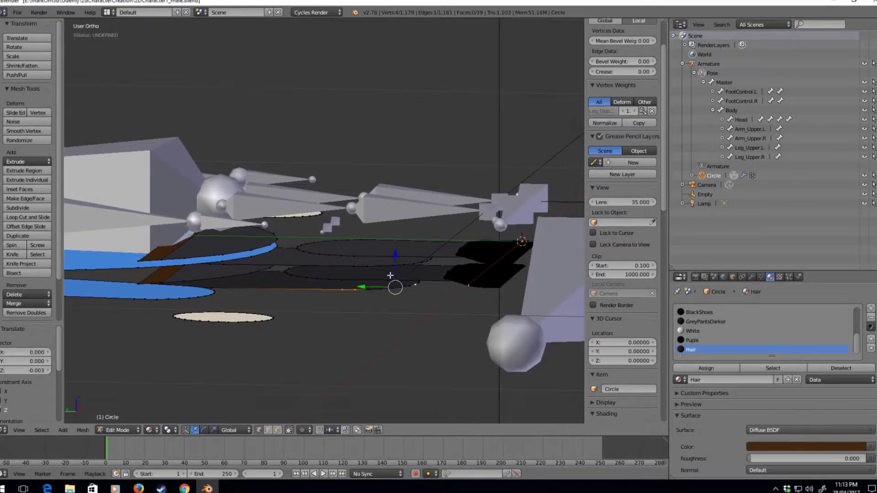
{"action": "right_click", "coordinate": [320, 277], "text": "shift"}
{"action": "key", "text": "ctrl+l"}
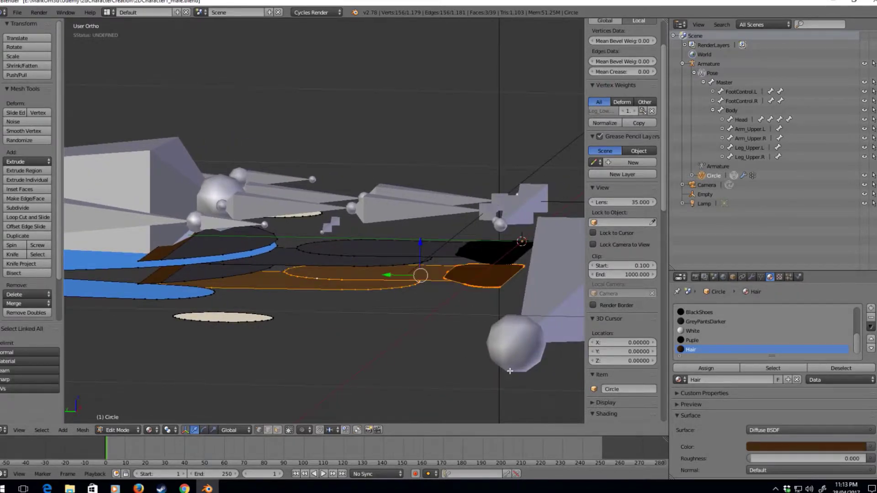
{"action": "key", "text": "s"}
{"action": "key", "text": "z"}
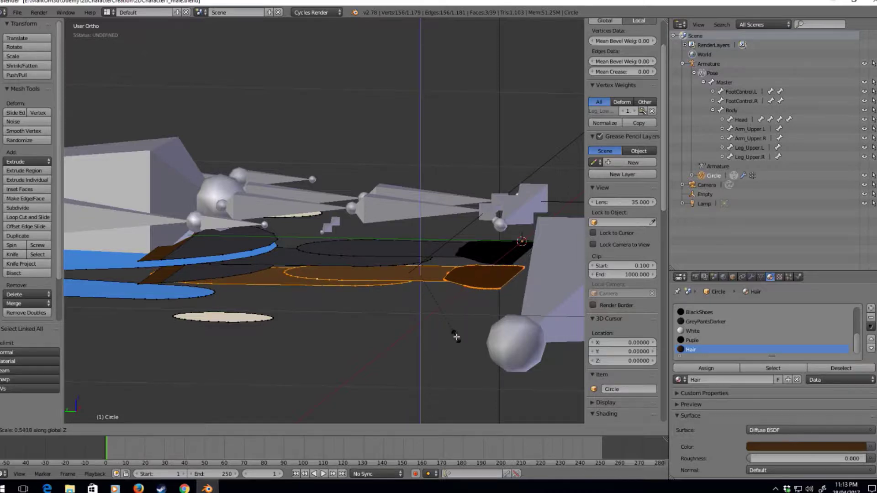
{"action": "left_click", "coordinate": [456, 338]}
Raise the flattened leg and foot shapes 0.019 along Z, closer to the other leg's layers
{"action": "middle_click_drag", "start_coordinate": [431, 339], "coordinate": [387, 303]}
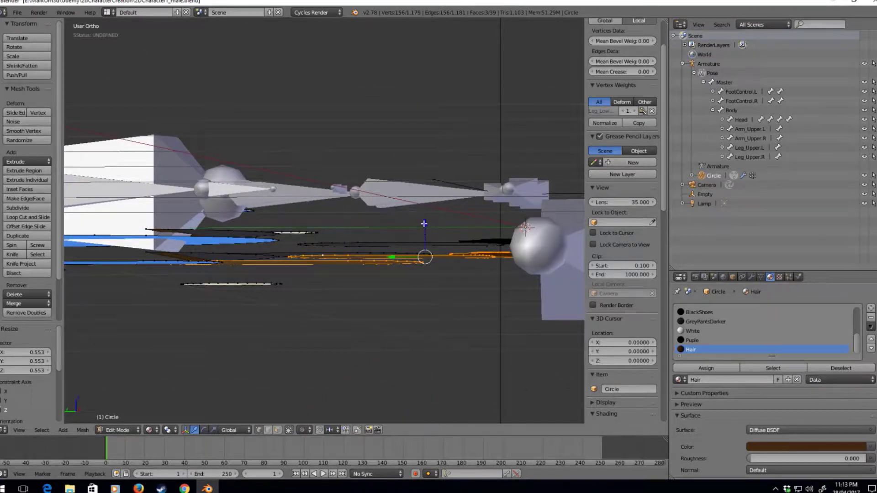
{"action": "left_click_drag", "start_coordinate": [423, 223], "coordinate": [432, 209]}
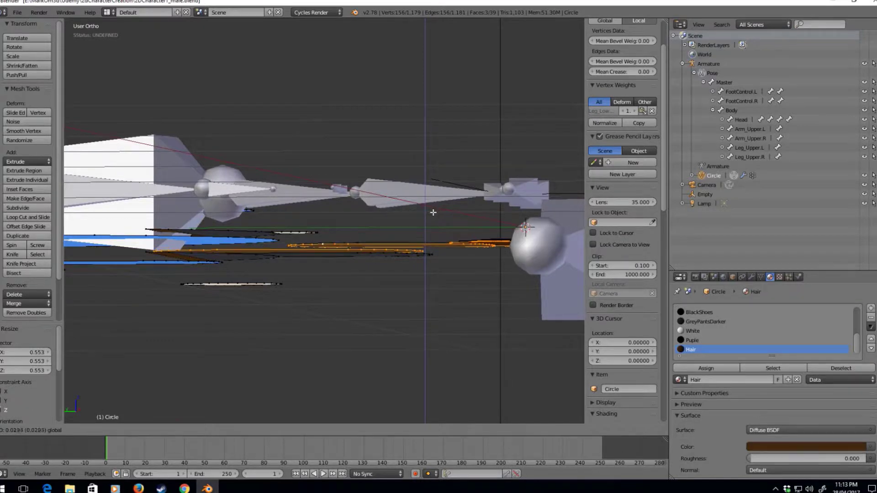
{"action": "middle_click_drag", "start_coordinate": [432, 210], "coordinate": [432, 231]}
{"action": "middle_click_drag", "start_coordinate": [304, 271], "coordinate": [311, 247]}
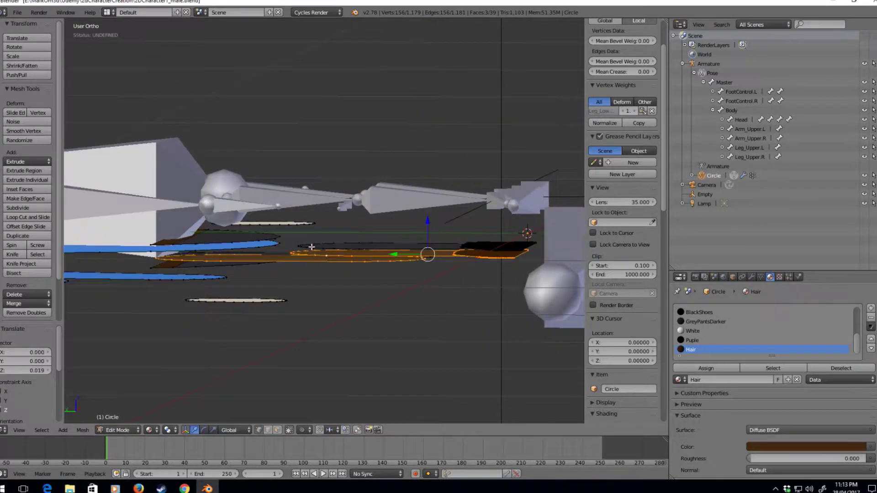
Select the linked upper leg, lower leg and foot shapes of the other leg and scale them to 0.689 along Z
{"action": "right_click", "coordinate": [311, 247]}
{"action": "middle_click_drag", "start_coordinate": [496, 248], "coordinate": [350, 279]}
{"action": "right_click", "coordinate": [324, 284], "text": "shift"}
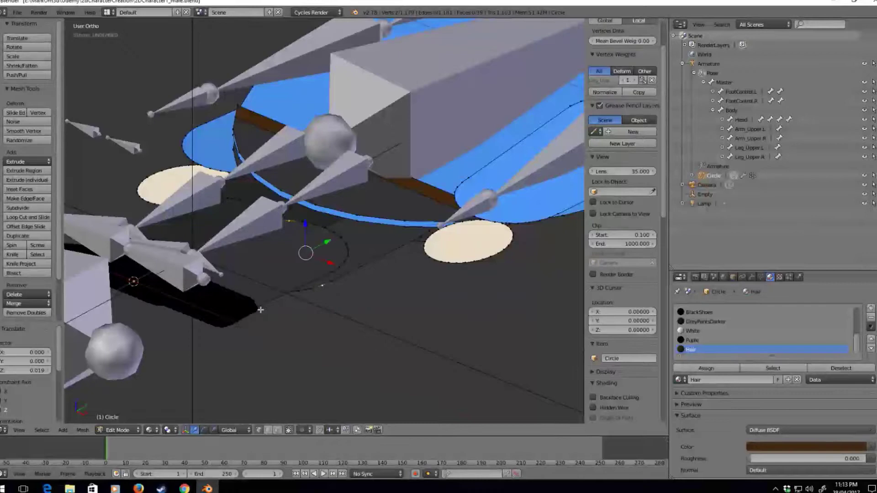
{"action": "right_click", "coordinate": [274, 312], "text": "shift"}
{"action": "key", "text": "ctrl+l"}
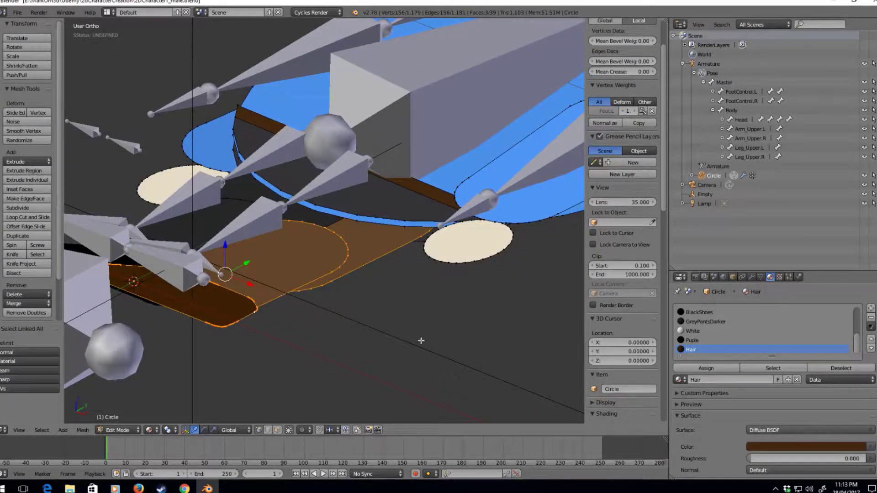
{"action": "key", "text": "s"}
{"action": "key", "text": "z"}
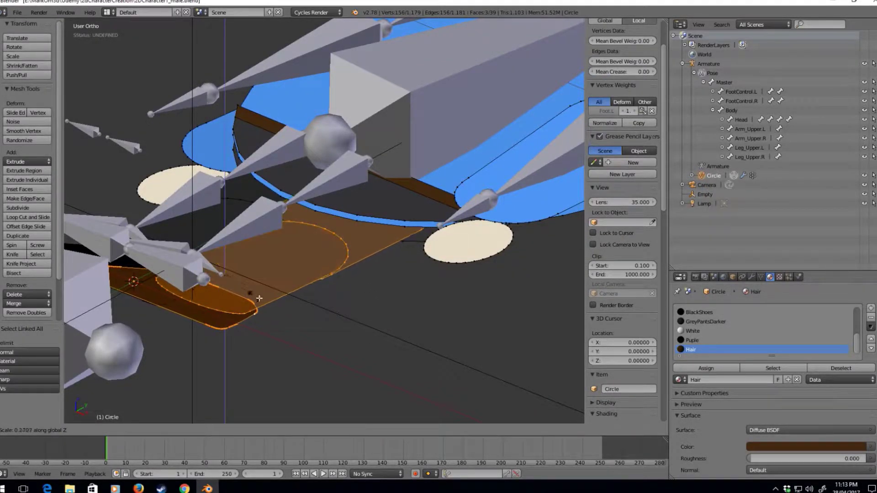
{"action": "left_click", "coordinate": [347, 318]}
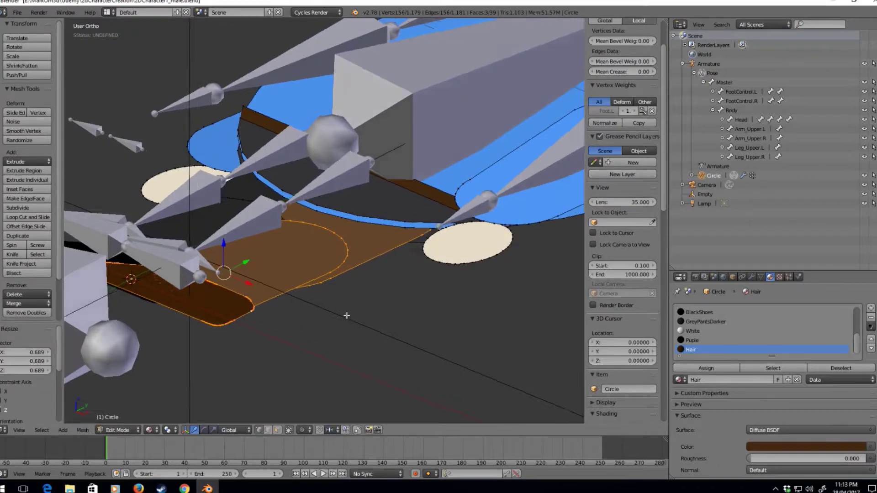
Raise this flattened leg's shapes 0.008 along Z
{"action": "middle_click_drag", "start_coordinate": [346, 315], "coordinate": [336, 287]}
{"action": "key", "text": "g"}
{"action": "key", "text": "z"}
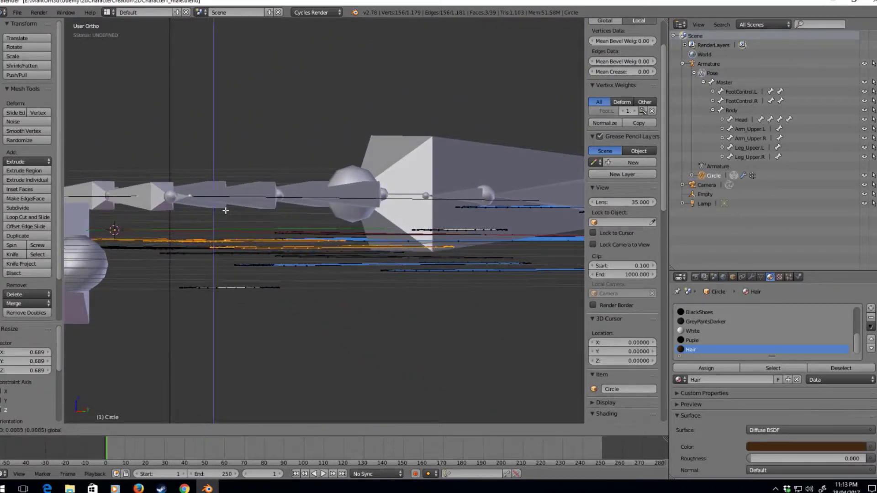
{"action": "left_click", "coordinate": [225, 211]}
Select the linked blue torso shape, duplicate it, and move the copy -0.023 along Z
{"action": "middle_click_drag", "start_coordinate": [562, 312], "coordinate": [487, 240]}
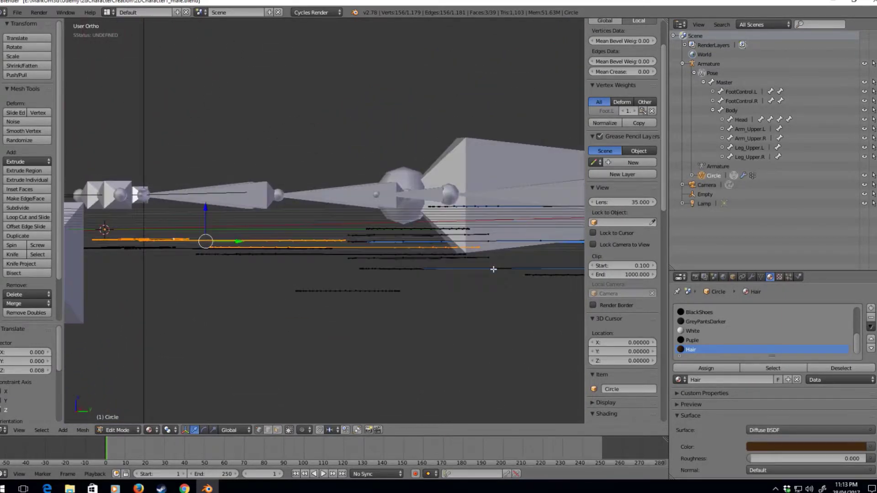
{"action": "right_click", "coordinate": [488, 240]}
{"action": "key", "text": "ctrl+l"}
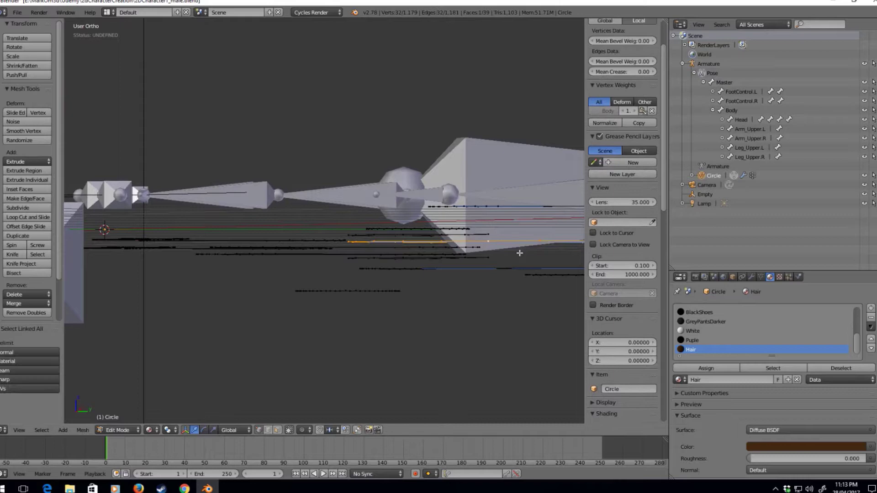
{"action": "key", "text": "shift+d"}
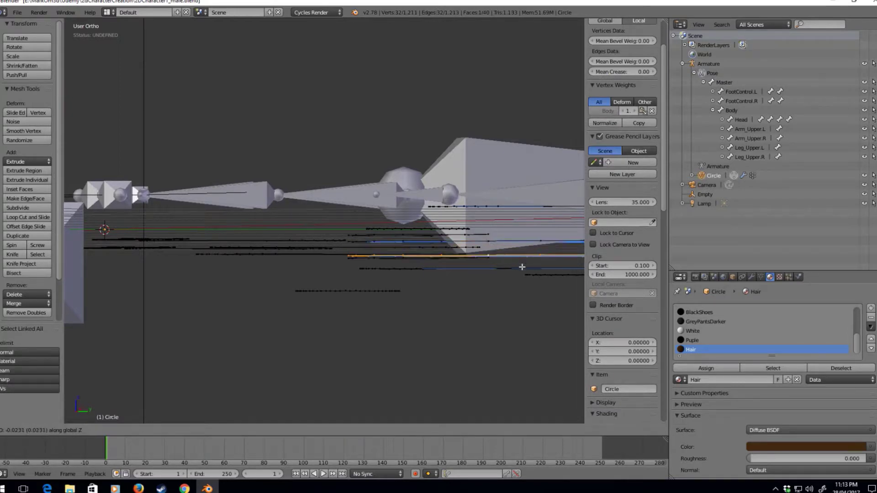
{"action": "left_click", "coordinate": [523, 265]}
Leave mesh editing and show the whole character from the top in Material shading
{"action": "middle_click_drag", "start_coordinate": [523, 265], "coordinate": [509, 244]}
{"action": "key", "text": "z"}
{"action": "key", "text": "z"}
{"action": "middle_click_drag", "start_coordinate": [536, 290], "coordinate": [402, 258], "text": "shift"}
{"action": "mouse_move", "coordinate": [429, 264]}
{"action": "middle_mouse_down"}
{"action": "mouse_move", "coordinate": [407, 255]}
{"action": "mouse_move", "coordinate": [387, 204]}
{"action": "mouse_move", "coordinate": [459, 258]}
{"action": "mouse_move", "coordinate": [462, 288]}
{"action": "mouse_move", "coordinate": [486, 256]}
{"action": "mouse_move", "coordinate": [481, 249]}
{"action": "mouse_move", "coordinate": [501, 251]}
{"action": "mouse_move", "coordinate": [484, 323]}
{"action": "mouse_move", "coordinate": [401, 327]}
{"action": "middle_mouse_up"}
{"action": "key", "text": "KP_7"}
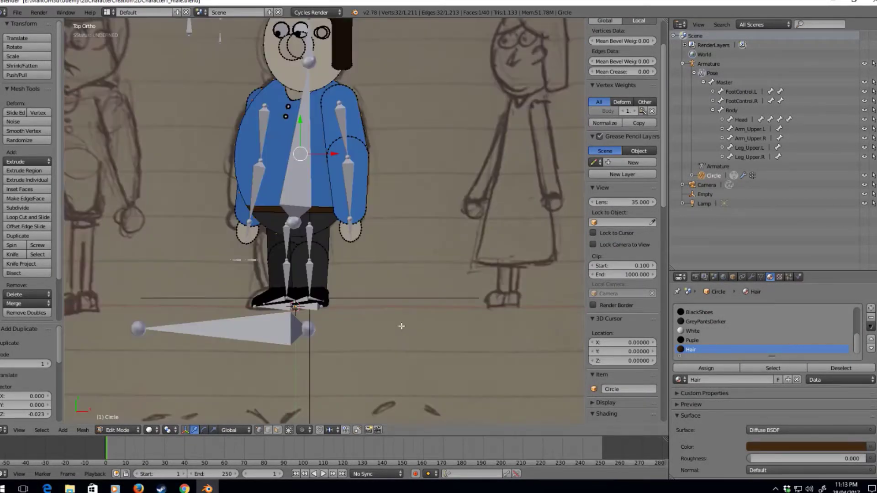
{"action": "scroll", "coordinate": [328, 251], "scroll_direction": "down", "scroll_amount": 2}
{"action": "key", "text": "Tab"}
{"action": "scroll", "coordinate": [328, 251], "scroll_direction": "up", "scroll_amount": 3}
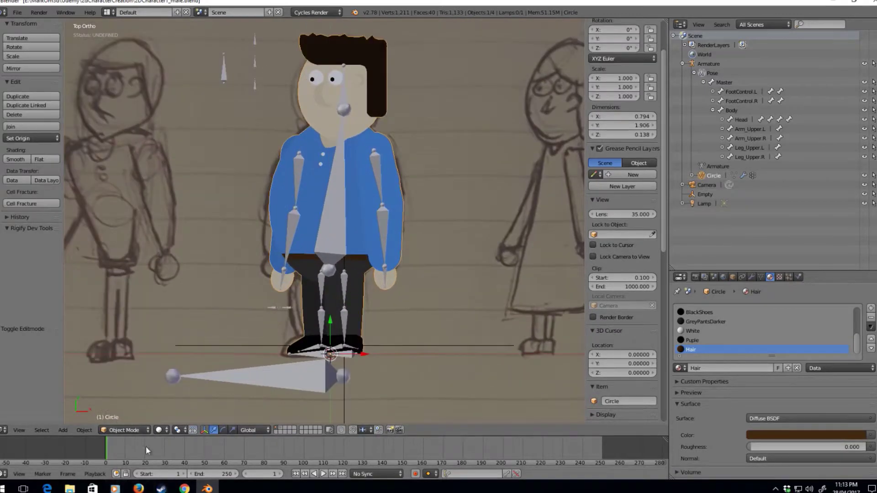
{"action": "left_click", "coordinate": [160, 430]}
{"action": "left_click", "coordinate": [175, 380]}
{"action": "middle_click_drag", "start_coordinate": [330, 346], "coordinate": [334, 350], "text": "shift"}
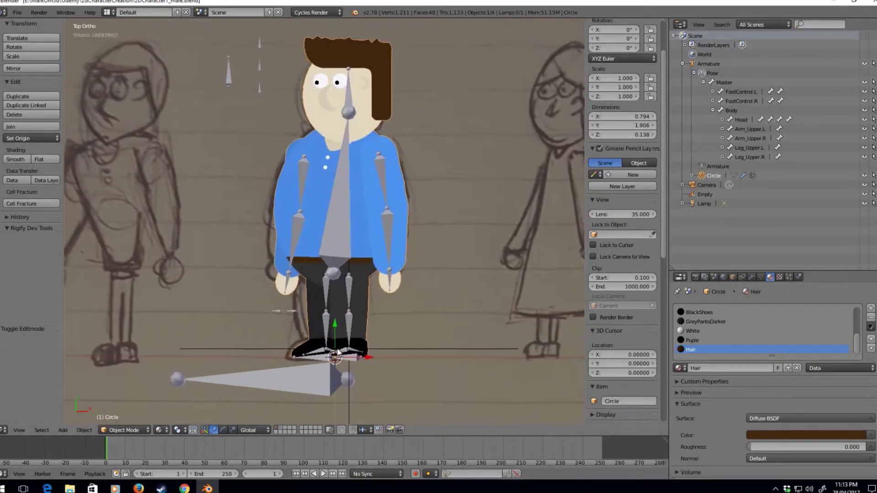
Select the Master bone and scale it by -1 along Z to flip the character to its back
{"action": "right_click", "coordinate": [335, 384]}
{"action": "type", "text": "sz"}
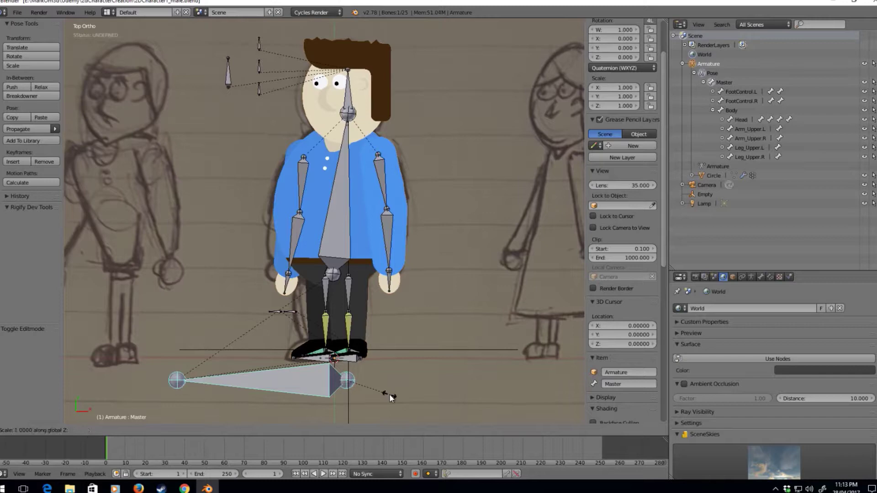
{"action": "type", "text": "-1"}
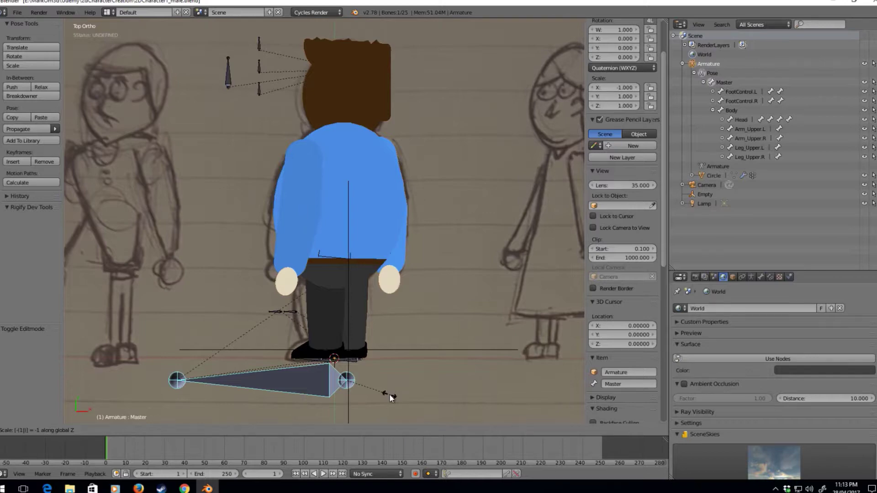
{"action": "key", "text": "Return"}
Select the flipped character's mesh and put it into edit mode
{"action": "scroll", "coordinate": [351, 345], "scroll_direction": "up", "scroll_amount": 1}
{"action": "scroll", "coordinate": [355, 366], "scroll_direction": "up", "scroll_amount": 2}
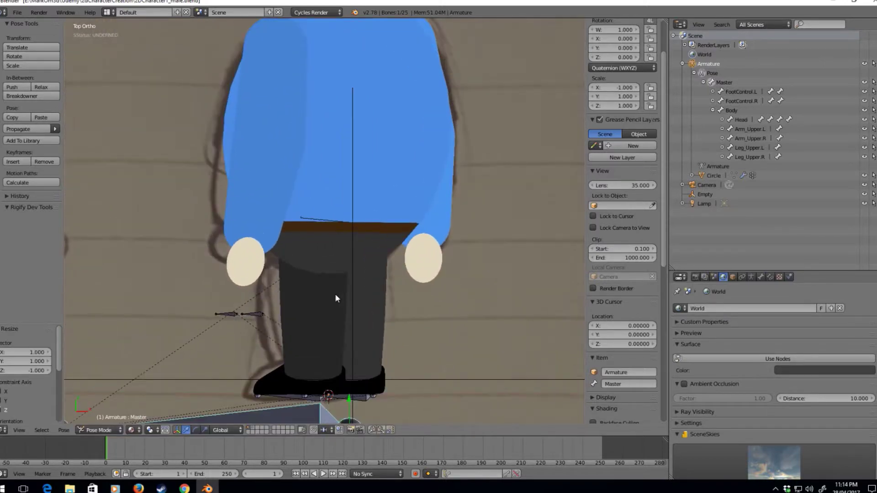
{"action": "key", "text": "Tab"}
{"action": "key", "text": "Tab"}
{"action": "right_click", "coordinate": [295, 260]}
{"action": "key", "text": "ctrl+Tab"}
{"action": "right_click", "coordinate": [289, 254]}
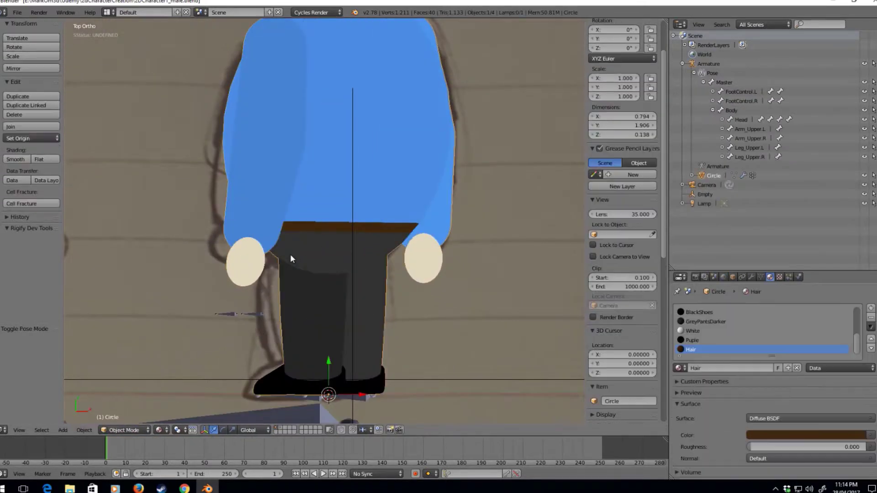
{"action": "key", "text": "Tab"}
Select the trouser face of the duplicated back belt and hip piece and assign it the GreyPantsDarker material
{"action": "right_click", "coordinate": [280, 254]}
{"action": "middle_click_drag", "start_coordinate": [280, 253], "coordinate": [269, 145]}
{"action": "right_click", "coordinate": [349, 200]}
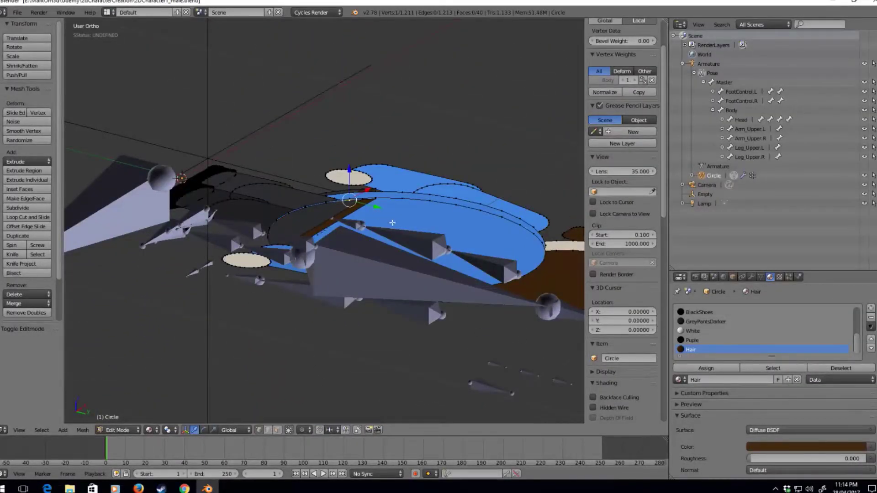
{"action": "key", "text": "ctrl+l"}
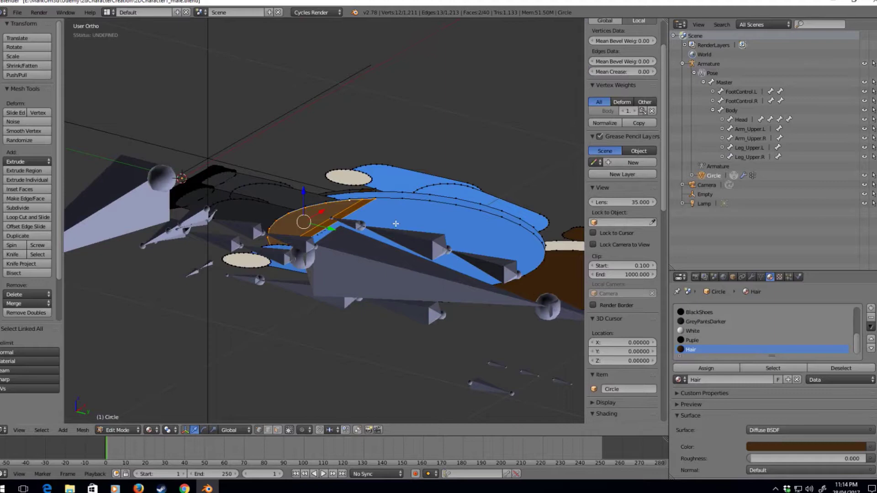
{"action": "scroll", "coordinate": [396, 224], "scroll_direction": "up", "scroll_amount": 3}
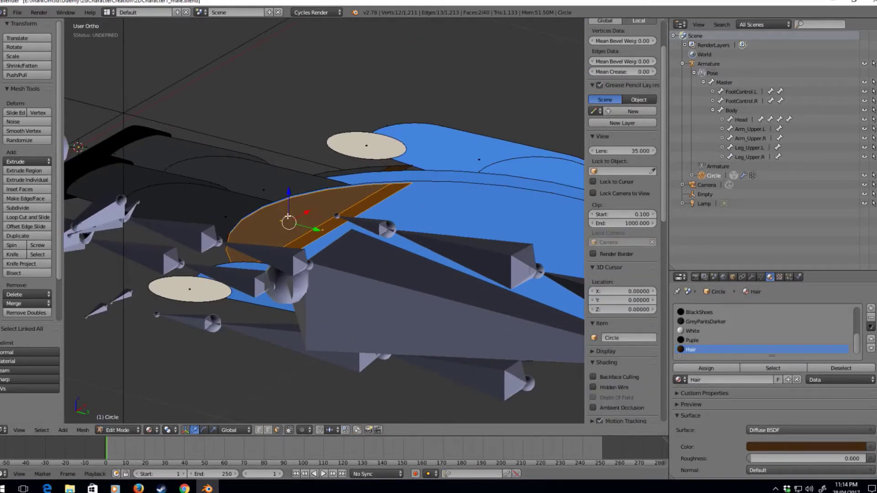
{"action": "right_click", "coordinate": [288, 216], "text": "shift"}
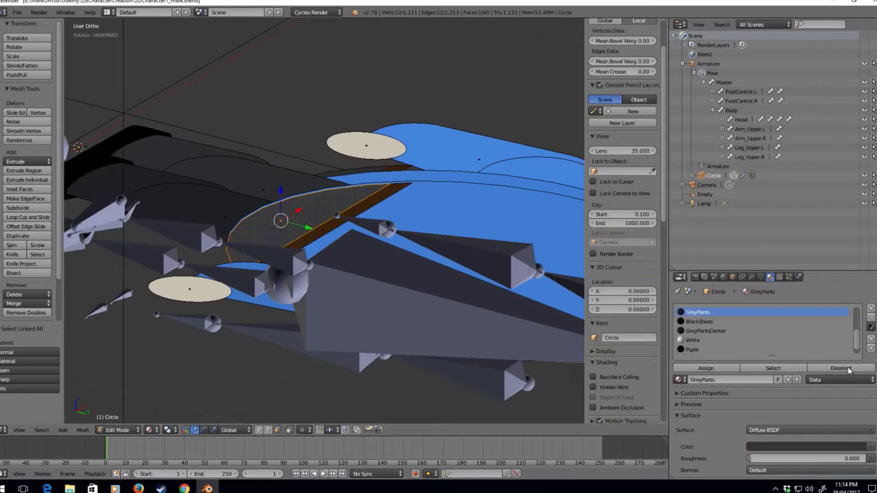
{"action": "left_click", "coordinate": [706, 331]}
{"action": "left_click", "coordinate": [706, 368]}
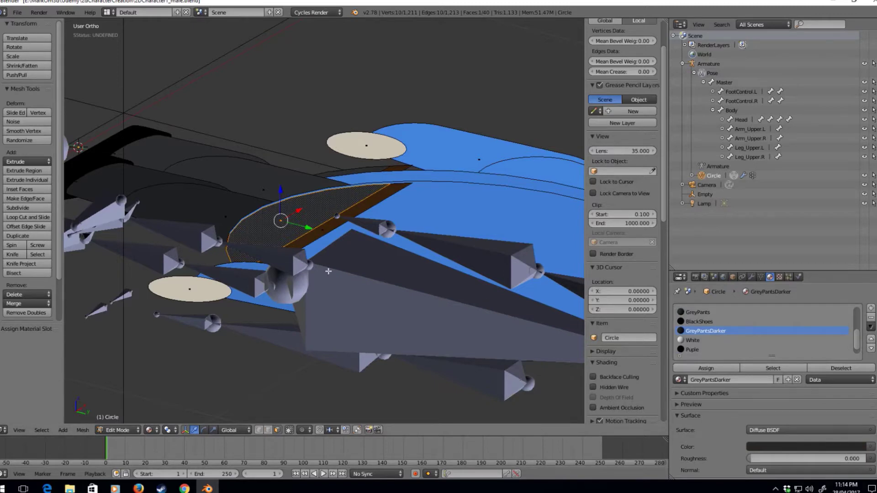
Leave mesh editing and inspect the character's back from the top and around the feet
{"action": "key", "text": "KP_7"}
{"action": "scroll", "coordinate": [340, 272], "scroll_direction": "down", "scroll_amount": 4}
{"action": "key", "text": "Tab"}
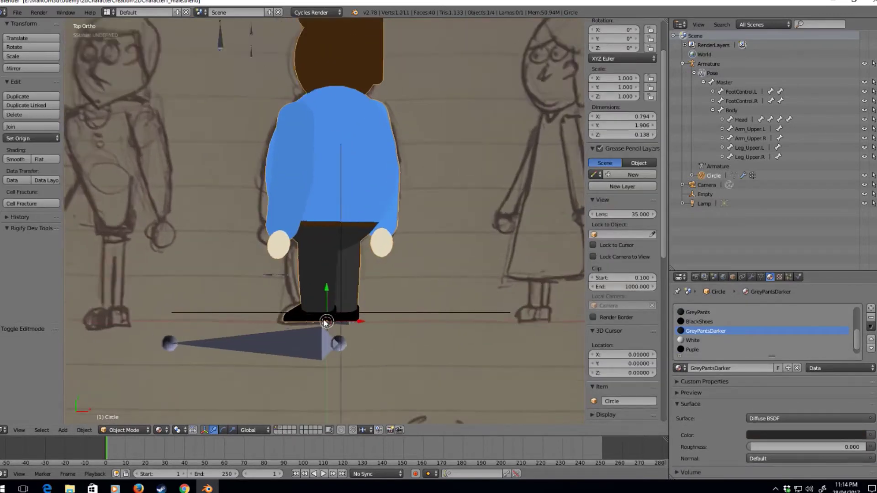
{"action": "scroll", "coordinate": [298, 264], "scroll_direction": "down", "scroll_amount": 1}
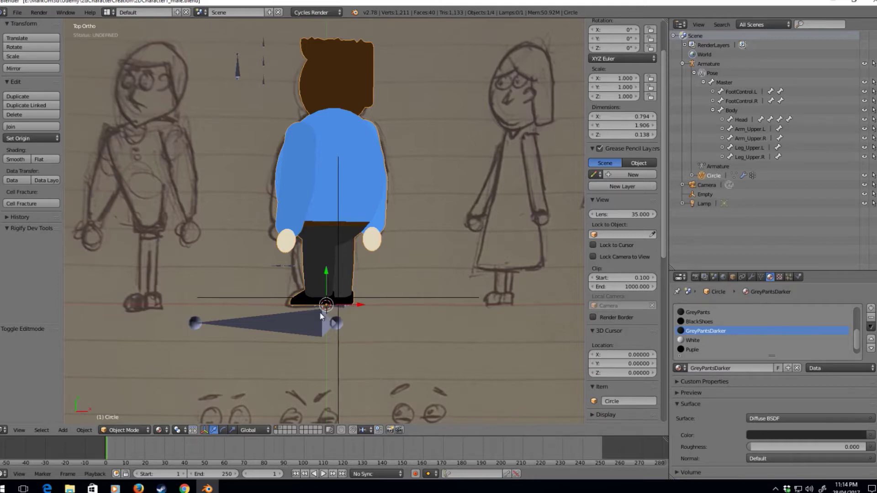
{"action": "middle_click_drag", "start_coordinate": [347, 306], "coordinate": [274, 265]}
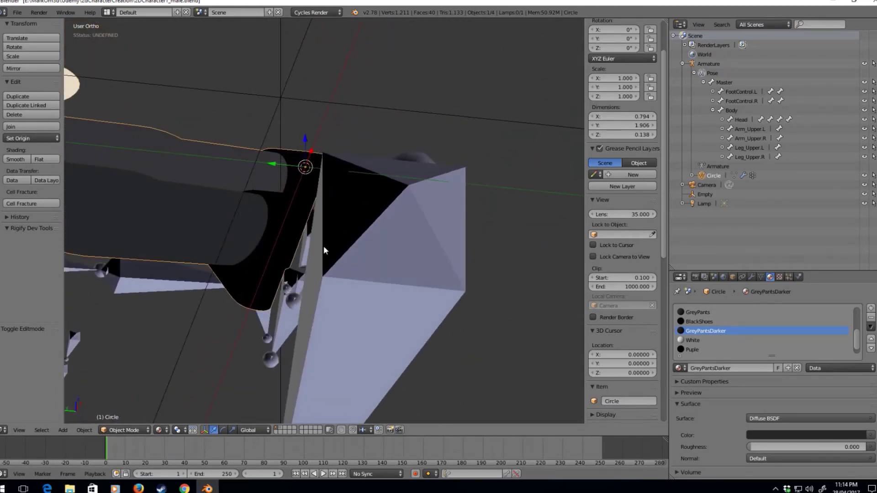
Select all bones of the armature in pose mode and clear their scale so the character faces front
{"action": "right_click", "coordinate": [379, 306]}
{"action": "key", "text": "KP_7"}
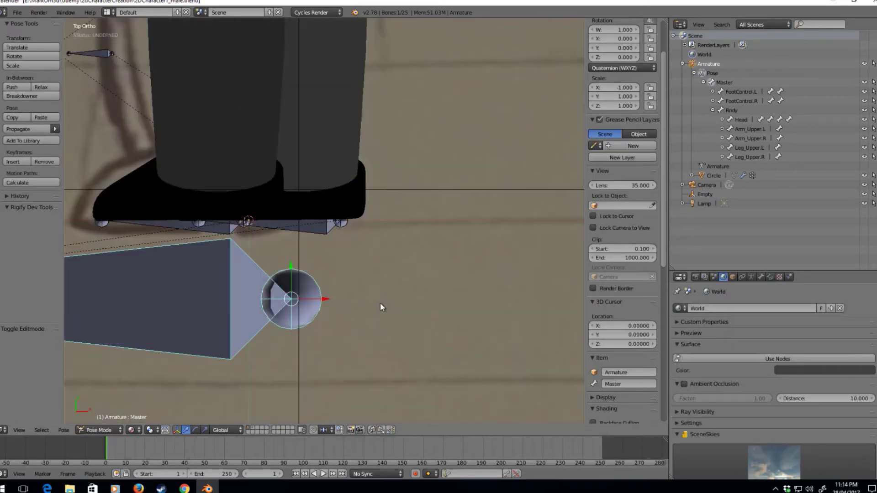
{"action": "scroll", "coordinate": [382, 296], "scroll_direction": "down", "scroll_amount": 9}
{"action": "middle_click_drag", "start_coordinate": [366, 164], "coordinate": [377, 277], "text": "shift"}
{"action": "key", "text": "a"}
{"action": "key", "text": "a"}
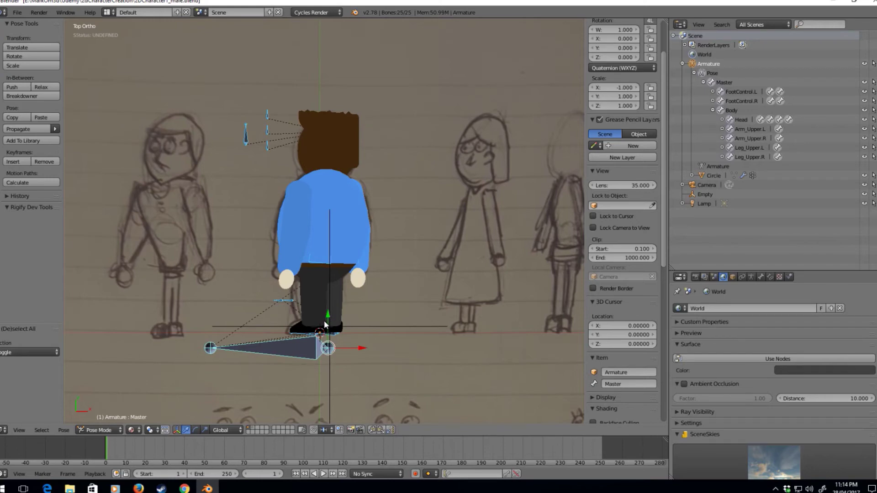
{"action": "key", "text": "alt+s"}
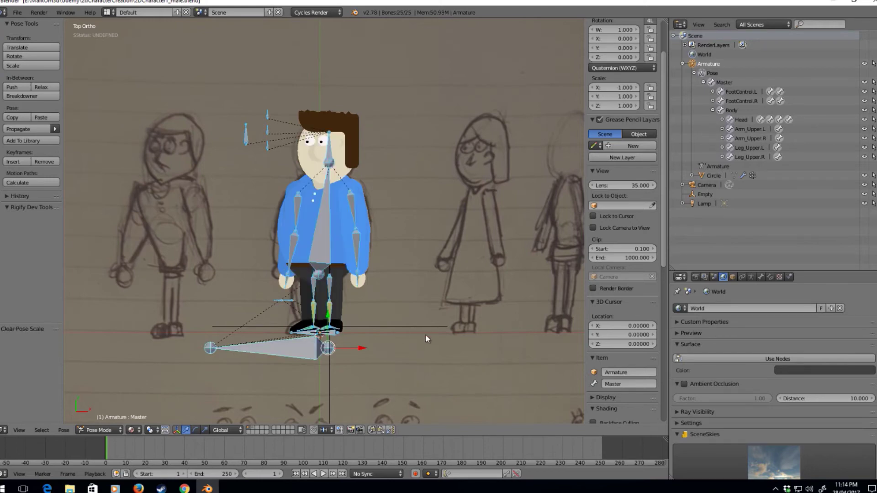
{"action": "scroll", "coordinate": [403, 303], "scroll_direction": "up", "scroll_amount": 3}
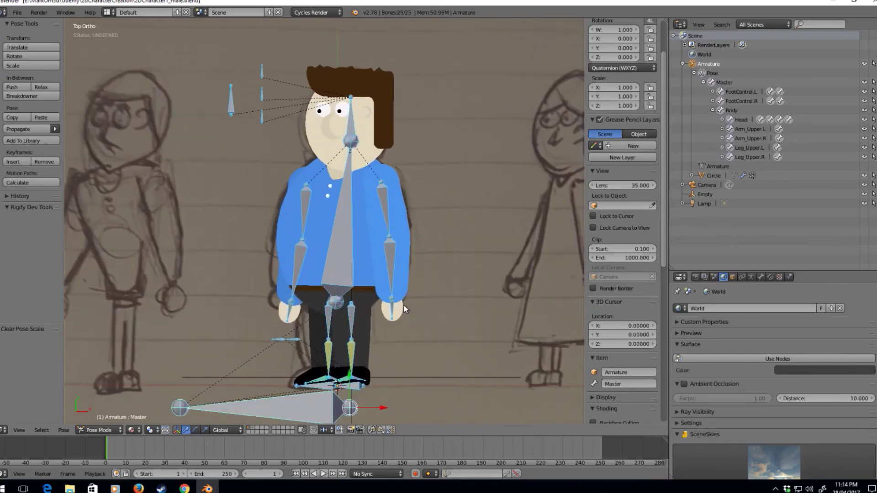